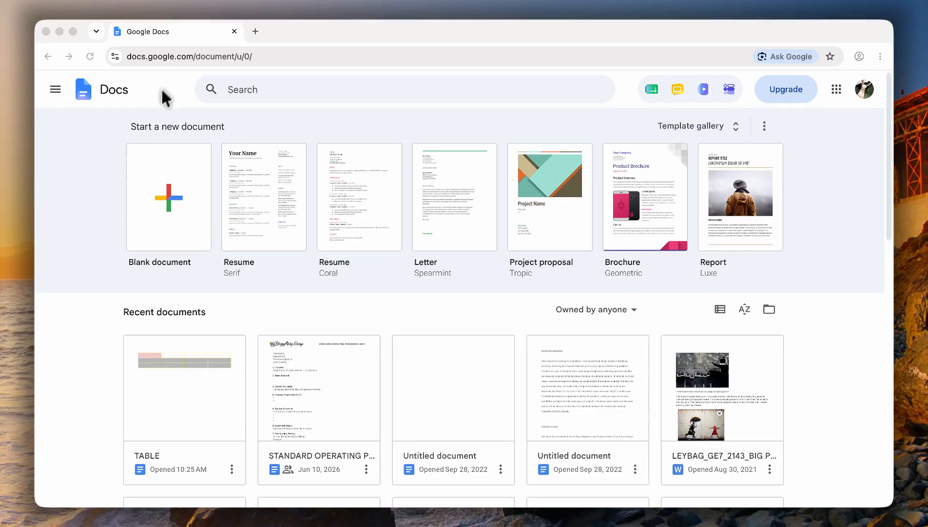
click(143, 57)
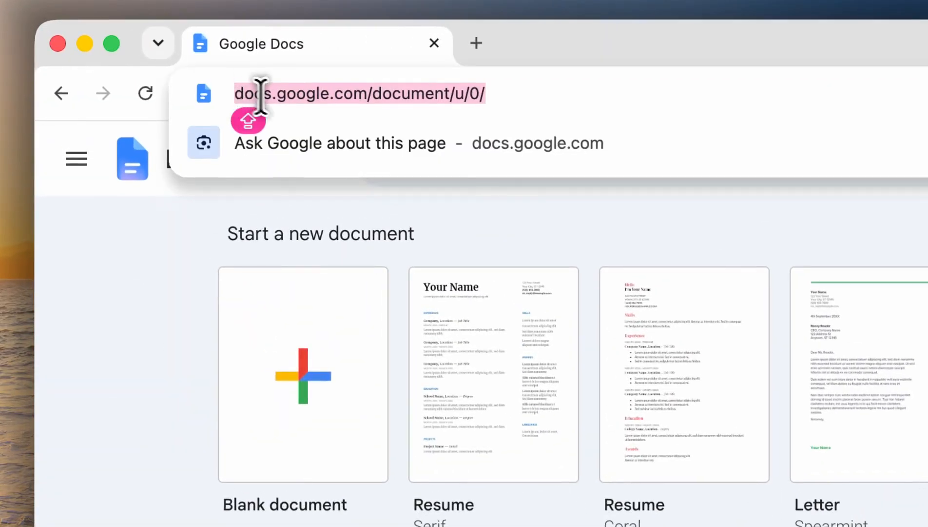
click(234, 92)
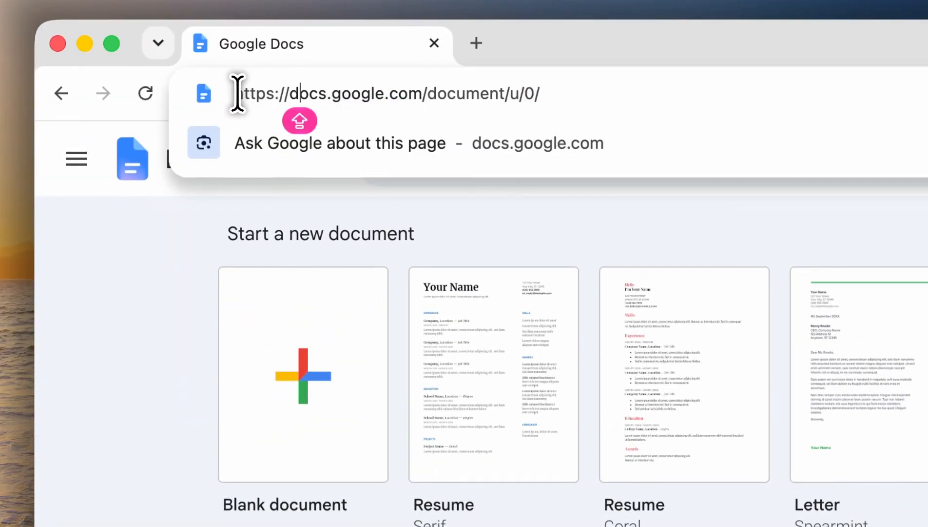
drag(234, 93, 428, 93)
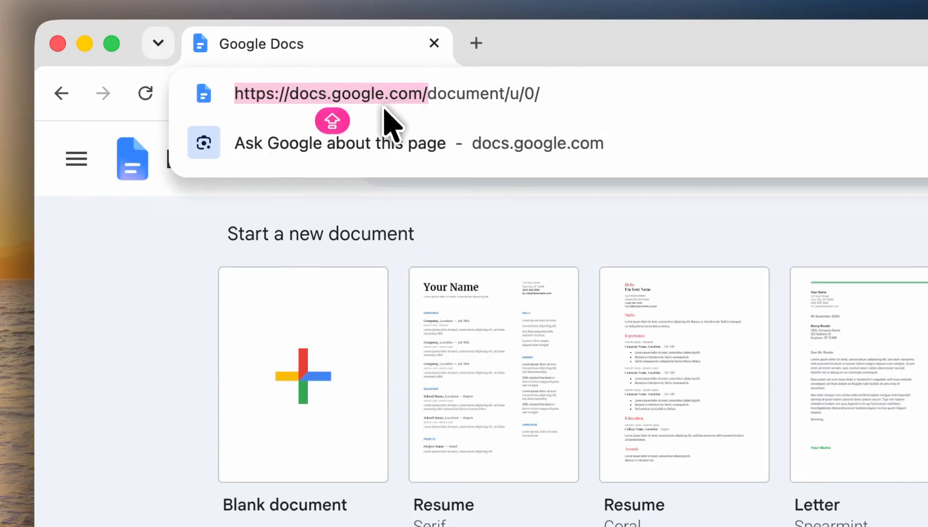
click(144, 216)
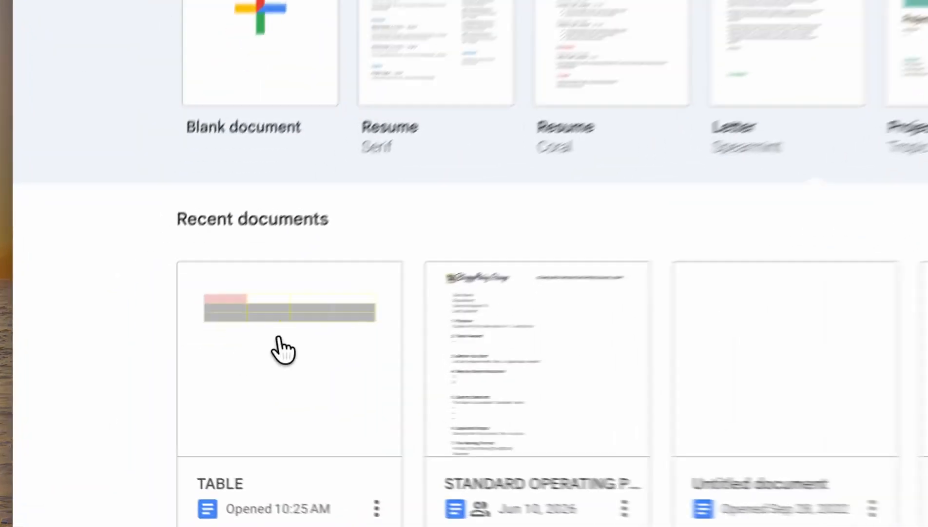
- Open the recent document named TABLE and place the cursor below its table
click(182, 382)
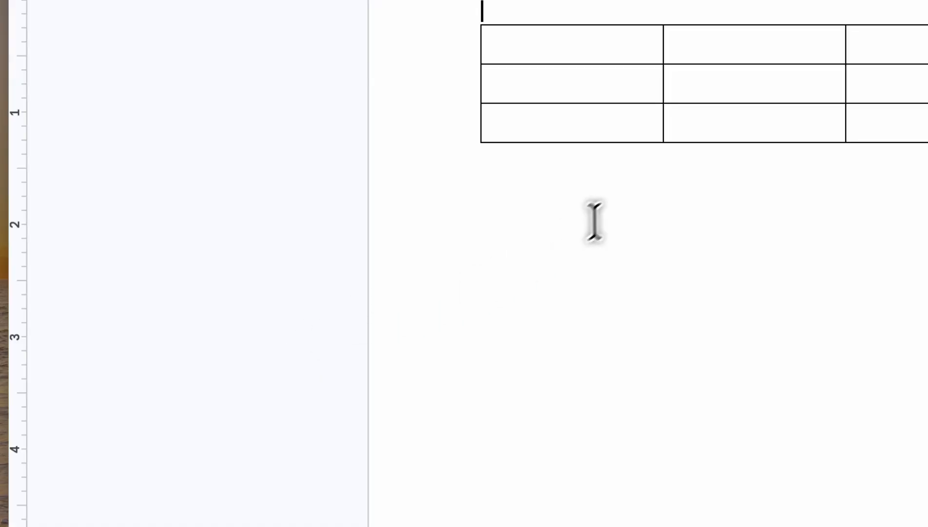
click(617, 201)
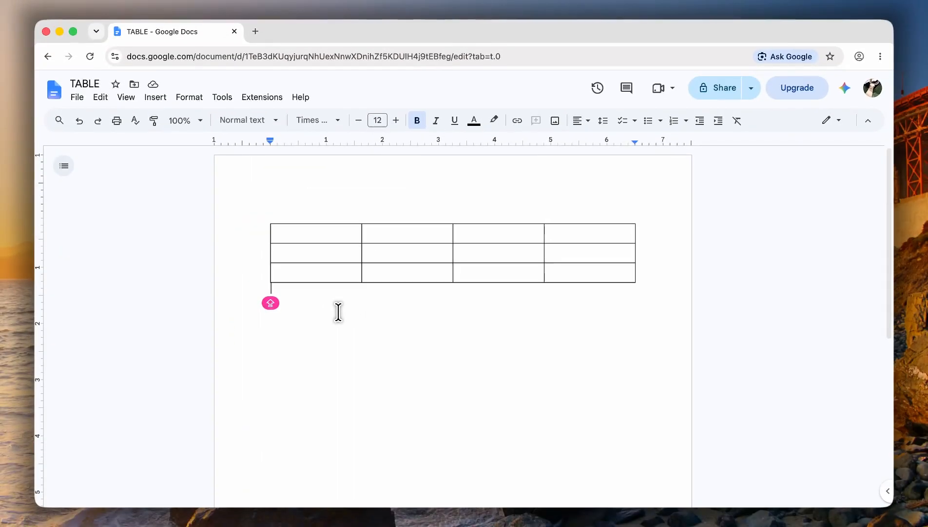
- Open the table options for the first cell in the table's top row
mouse_move(330, 233)
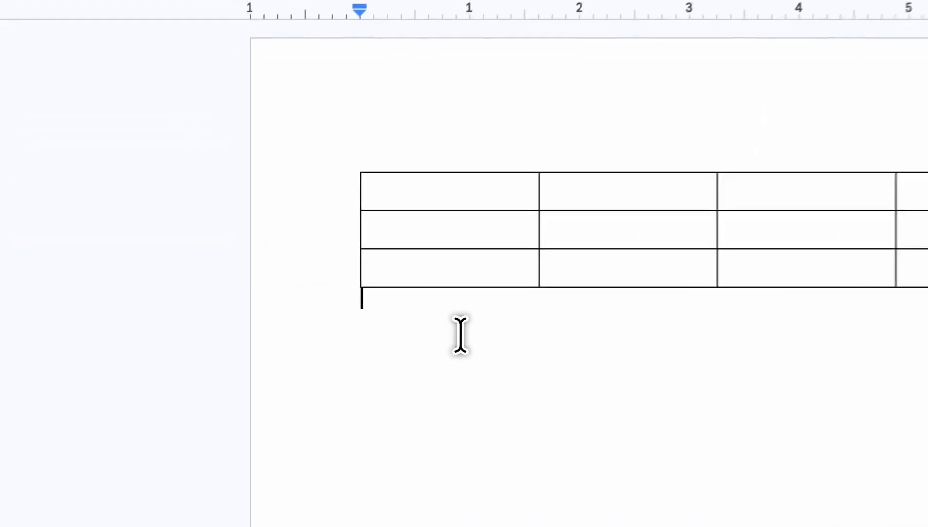
click(470, 200)
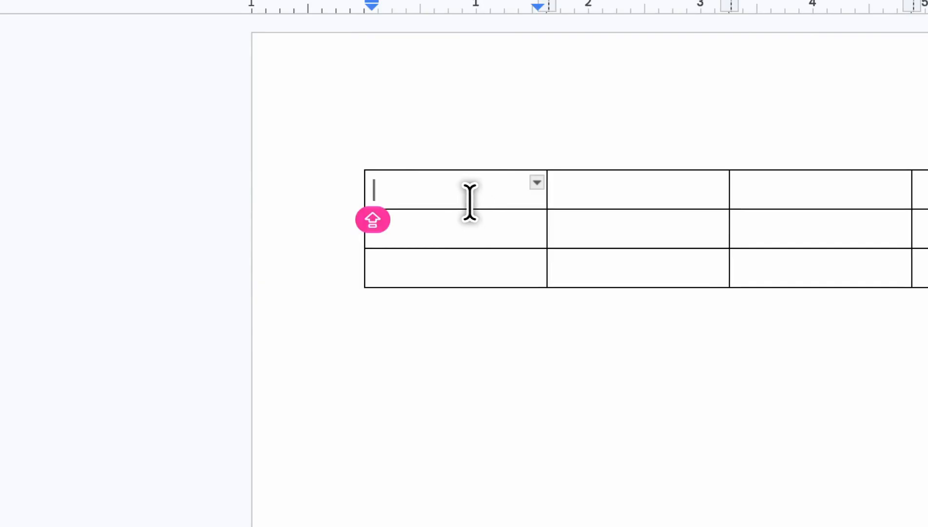
right_click(437, 195)
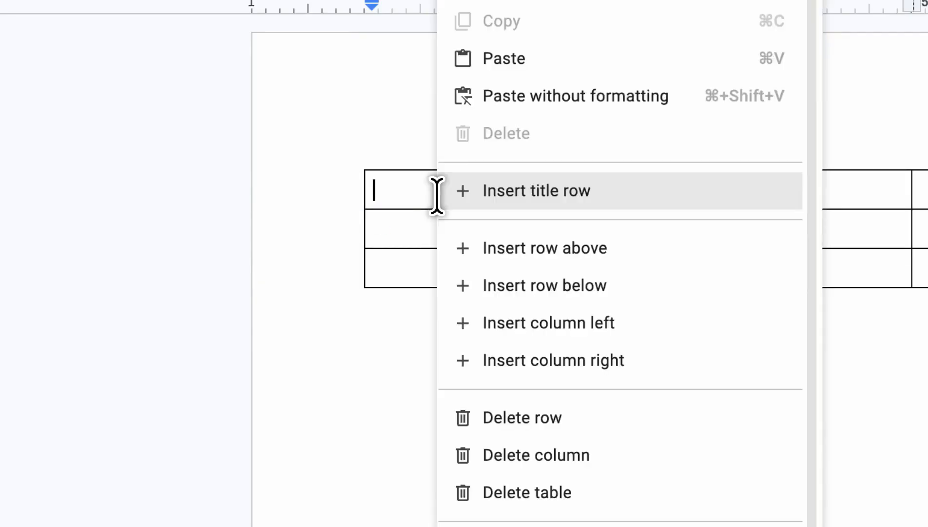
scroll(478, 256, down, 1)
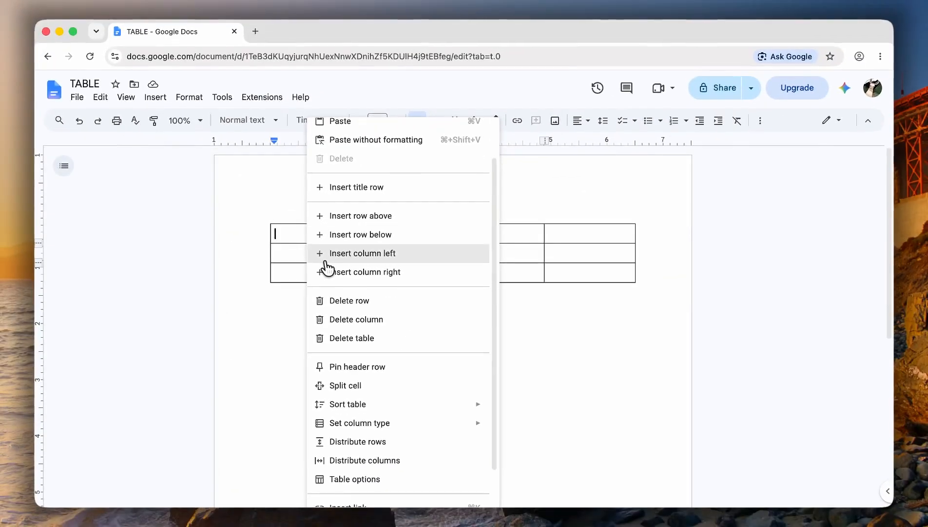
scroll(350, 265, down, 1)
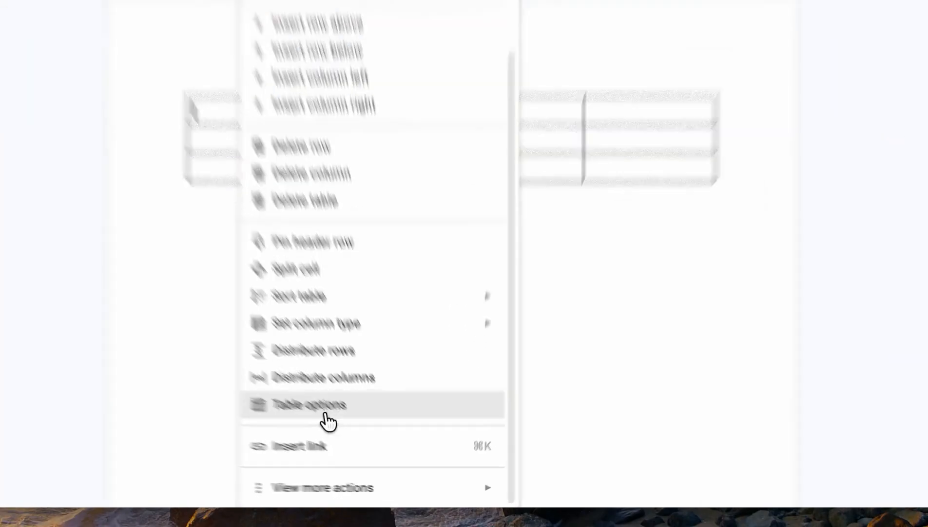
click(363, 442)
- Set the background color of the table's first cell to light red using the table's color options
click(743, 332)
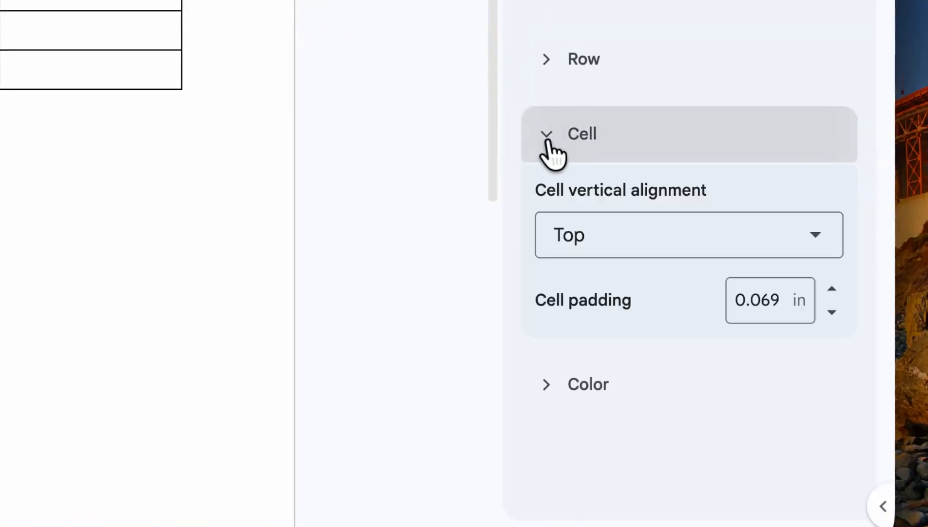
click(590, 157)
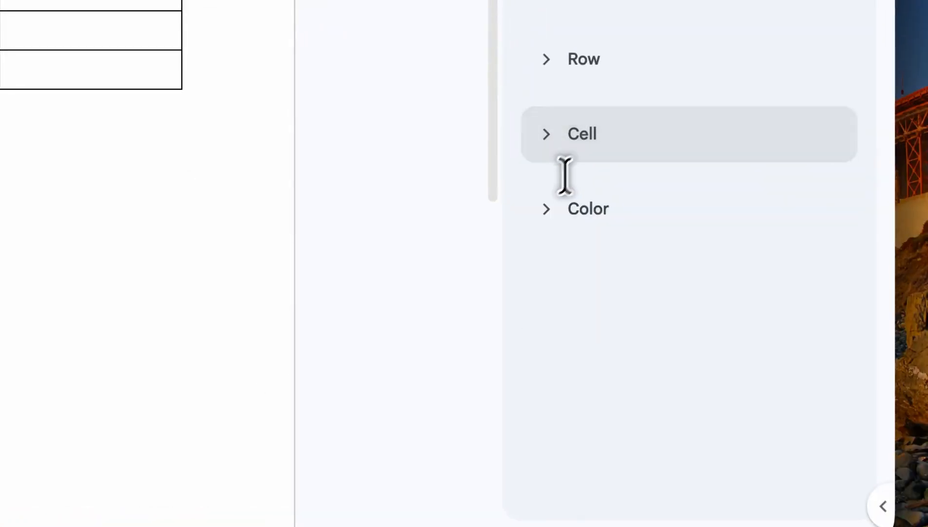
click(578, 217)
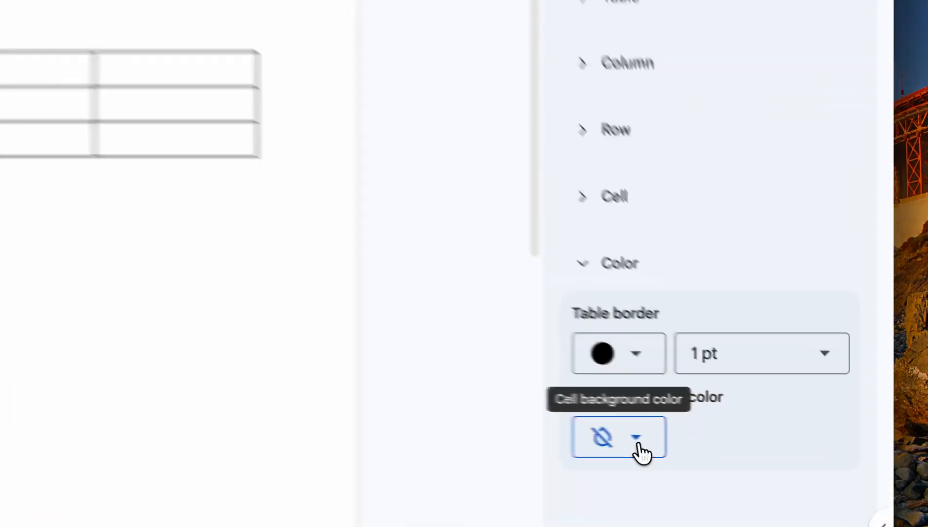
click(750, 442)
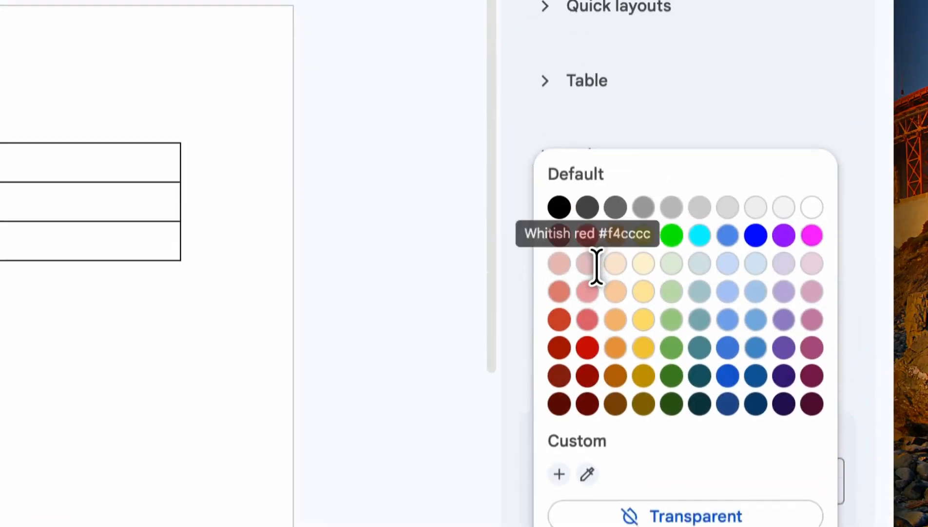
click(587, 272)
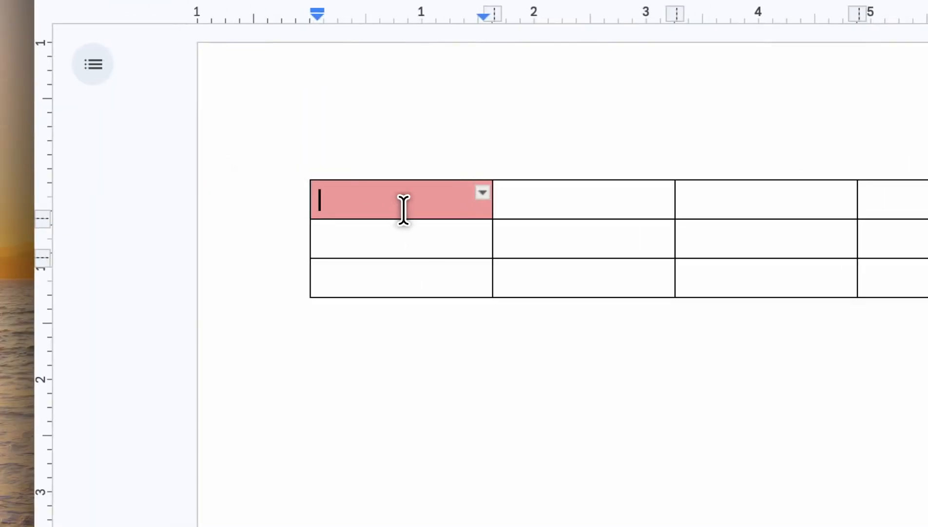
- Fill all cells in the table's second and third rows with pale grey (#cccccc)
click(103, 211)
key(shift)
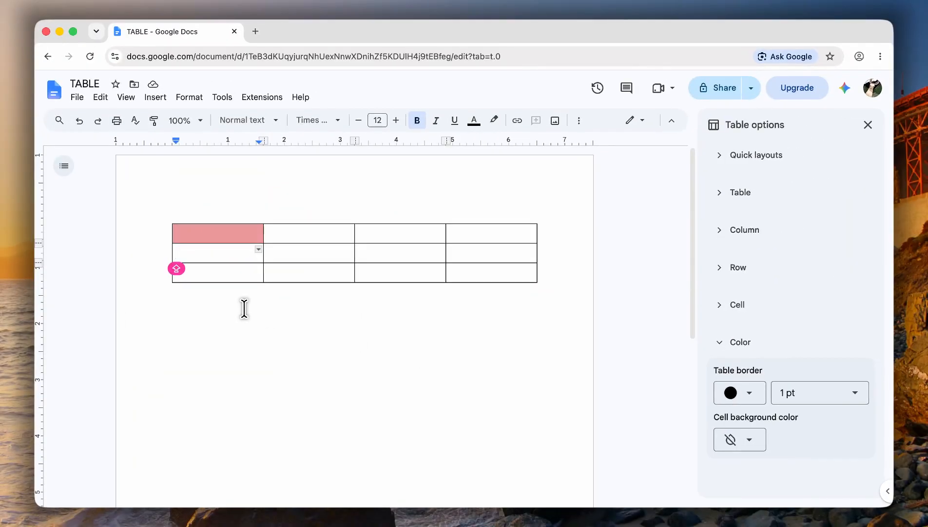
drag(231, 253, 487, 274)
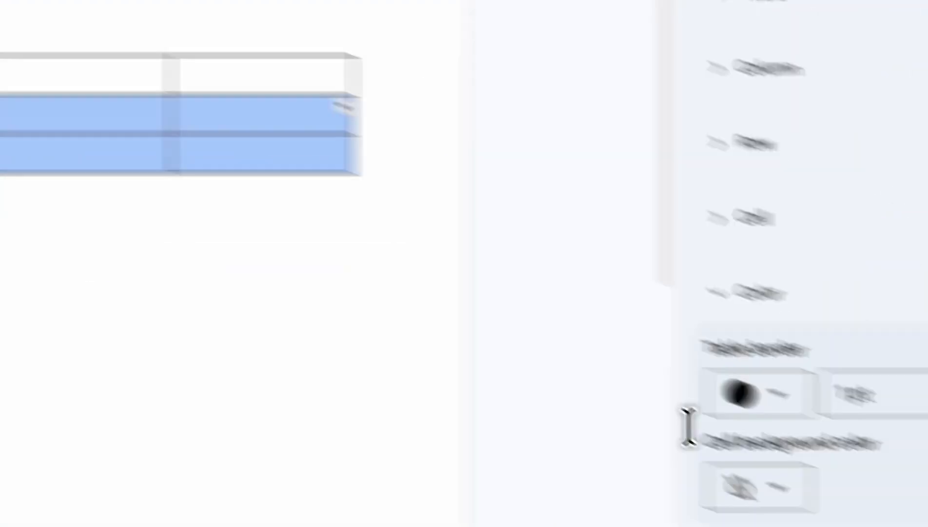
click(604, 428)
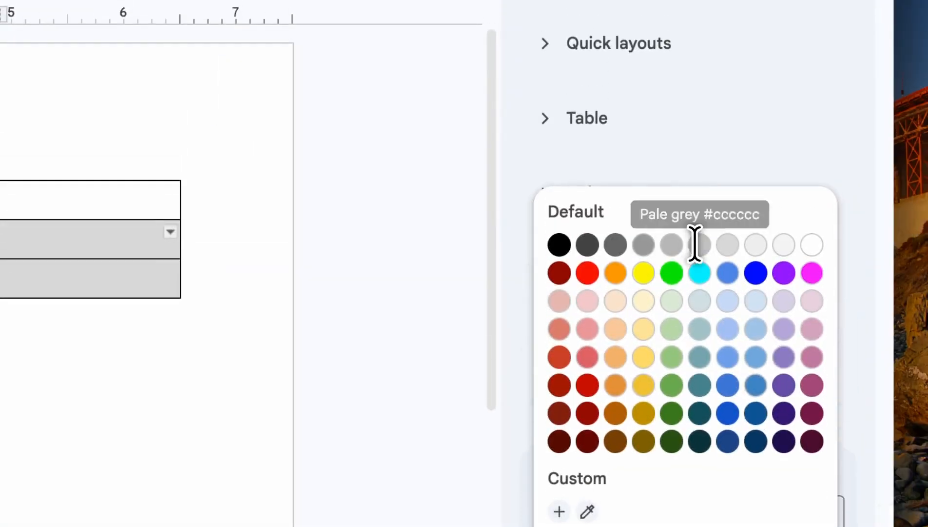
click(700, 224)
click(393, 273)
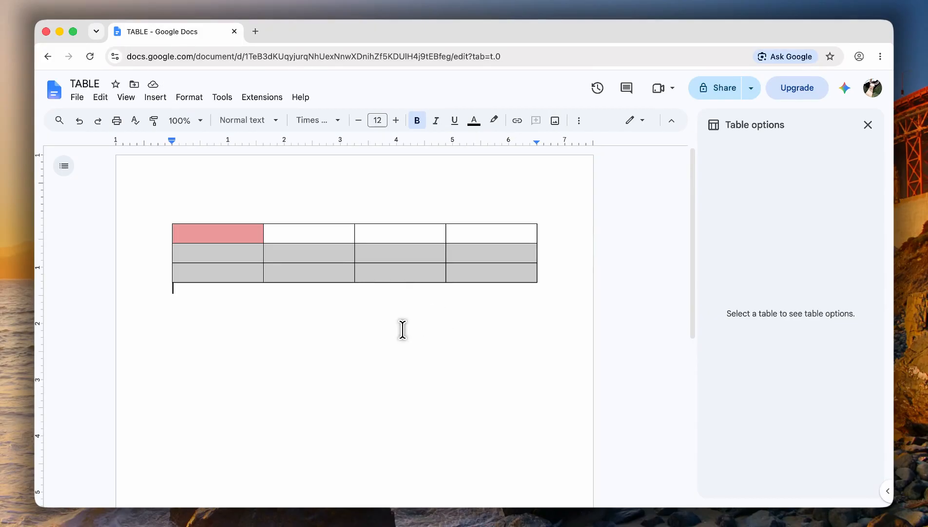
key(super+a)
right_click(329, 258)
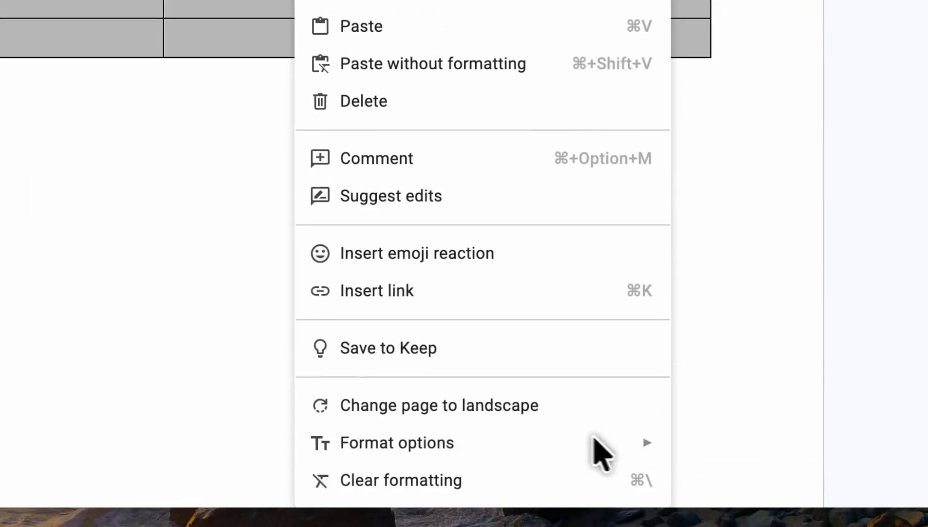
key(Escape)
right_click(389, 141)
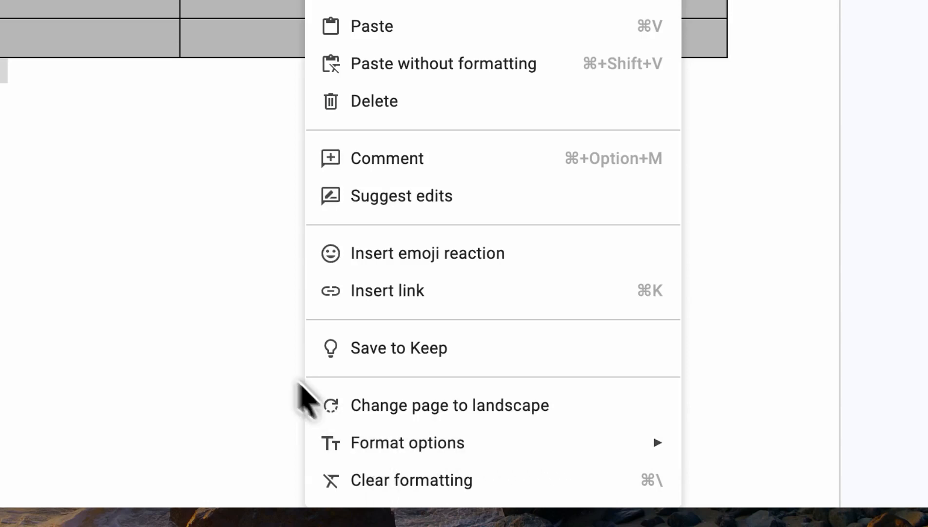
click(249, 46)
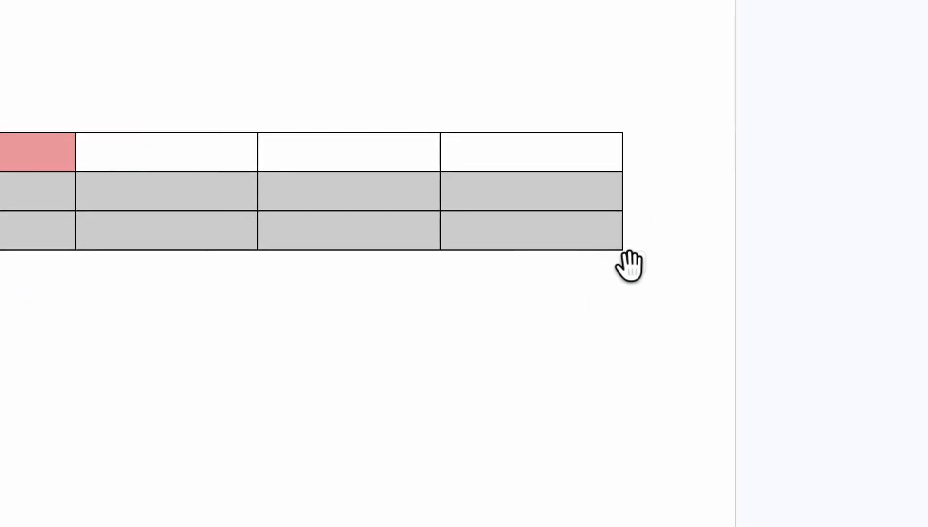
- Select all the table's cells and try an orange border color before applying cornflower blue
click(509, 244)
drag(510, 249, 282, 226)
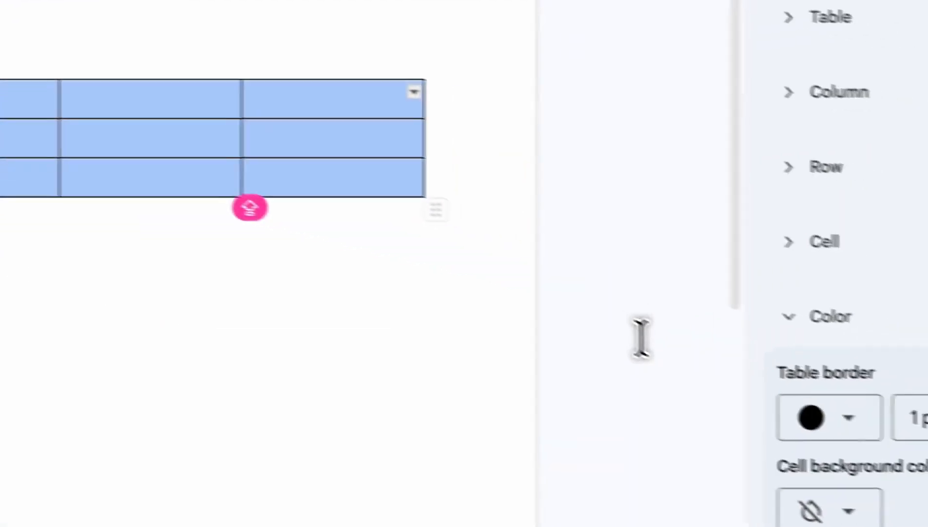
click(849, 417)
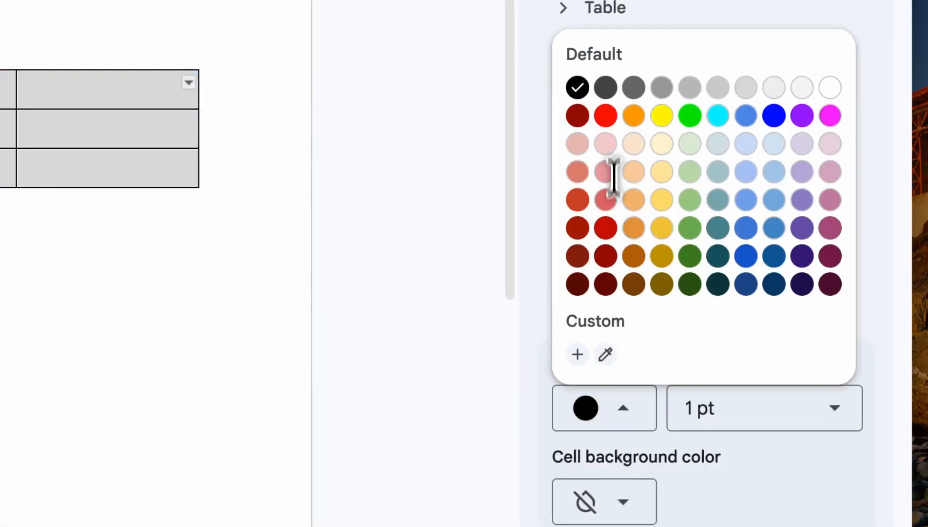
click(634, 116)
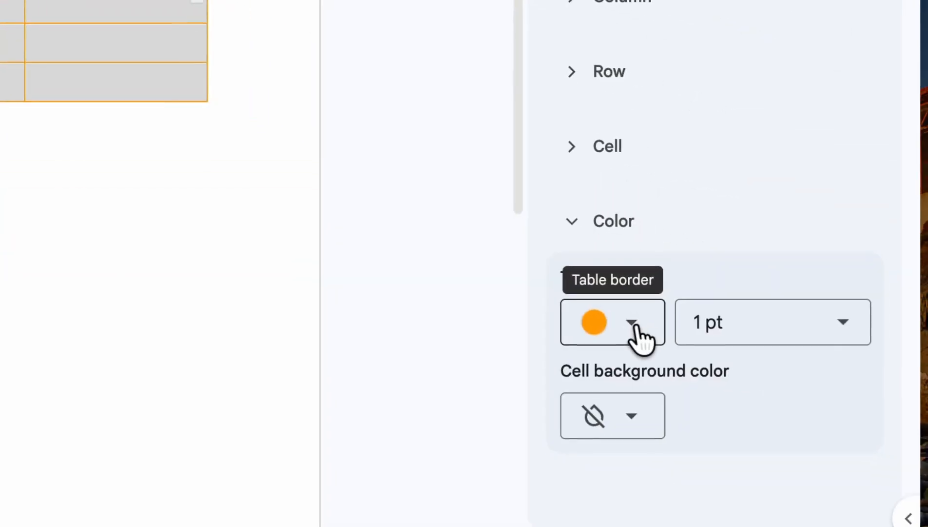
click(637, 327)
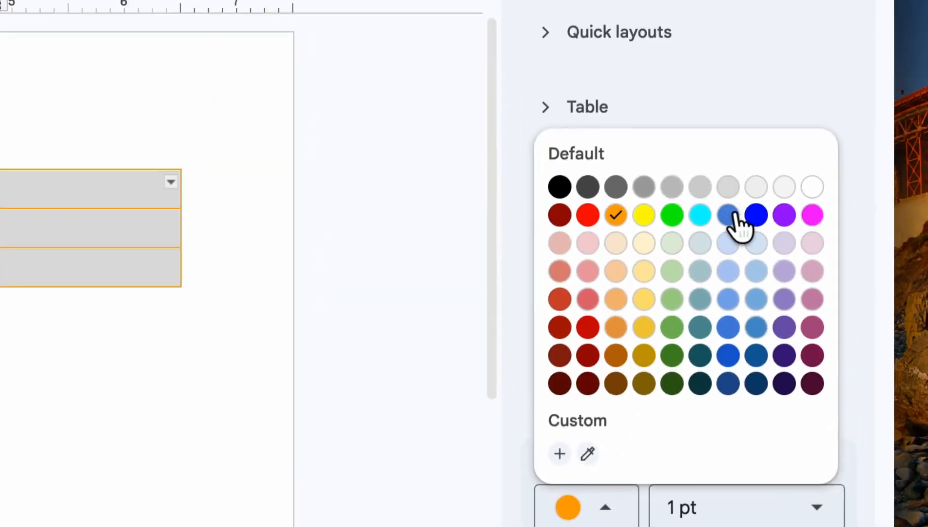
click(733, 215)
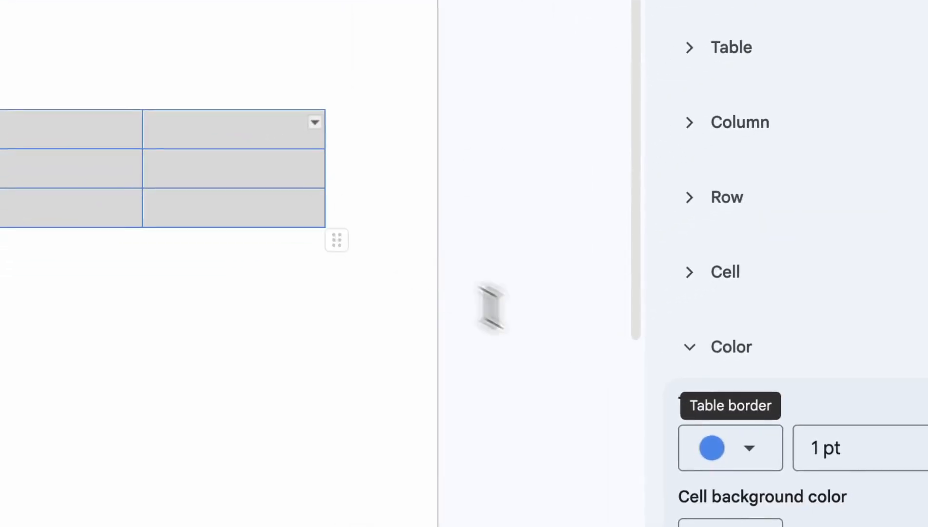
click(741, 448)
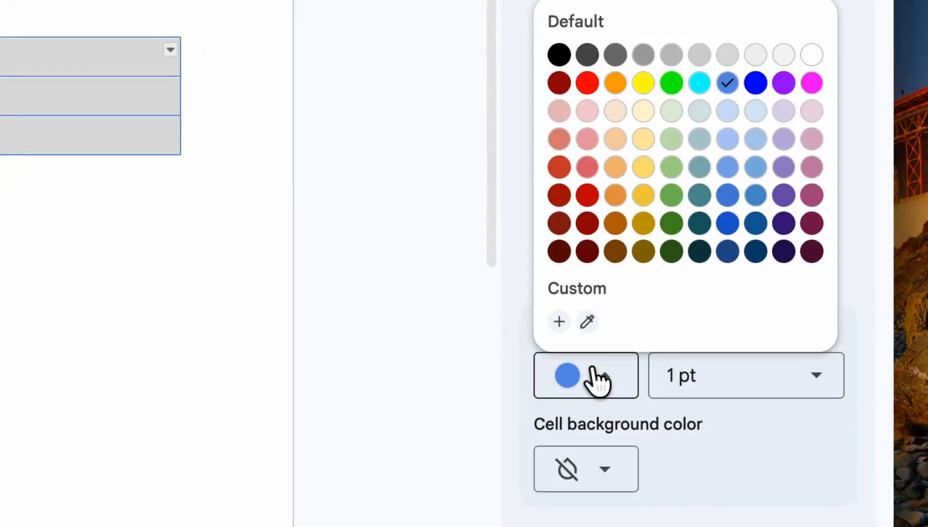
click(599, 378)
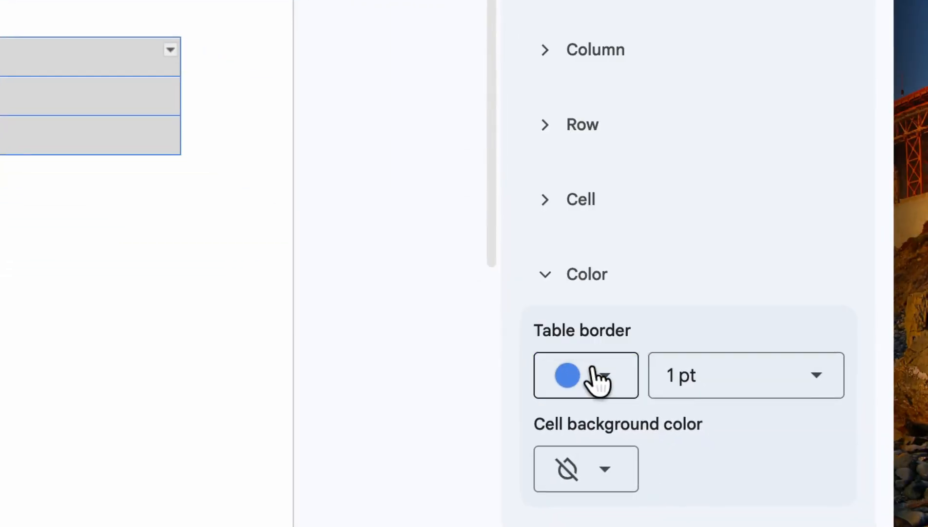
- Try table border widths of 2.25 pt and 1.5 pt, and return the width to 1 pt
click(728, 393)
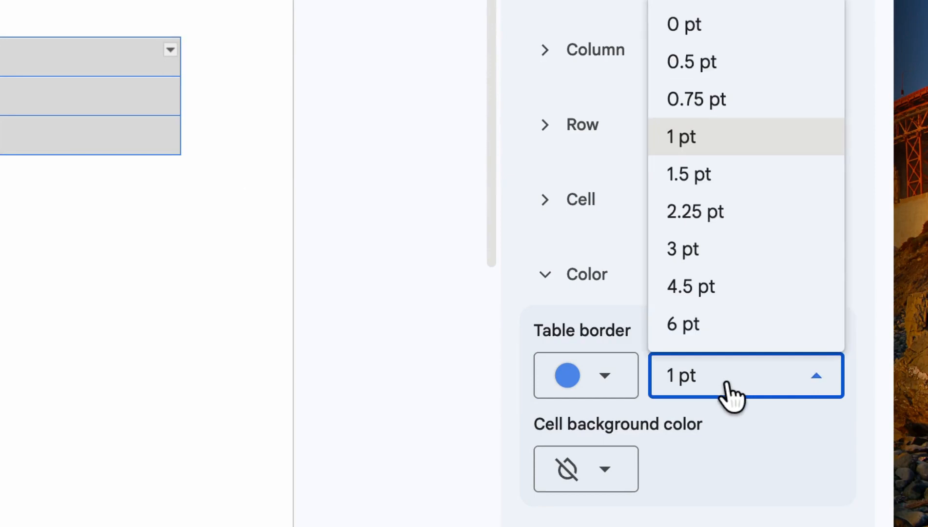
click(705, 211)
click(767, 381)
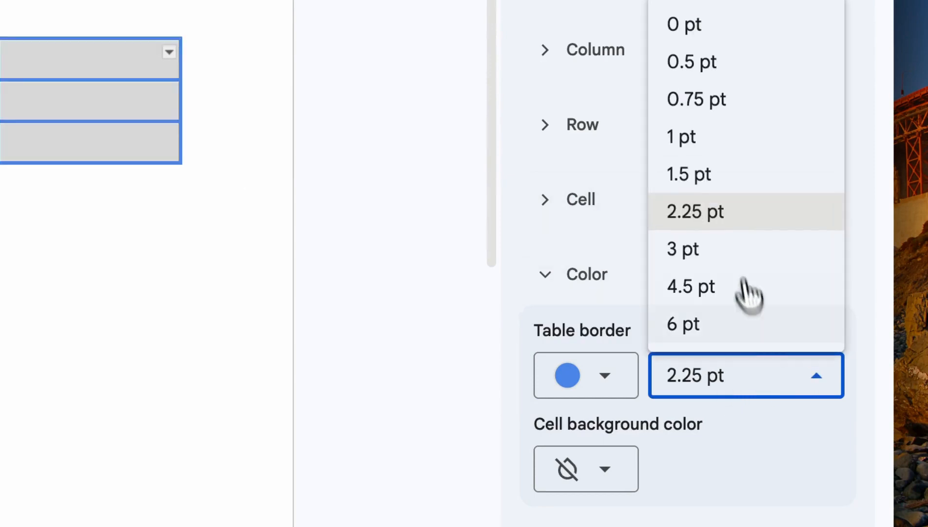
click(719, 182)
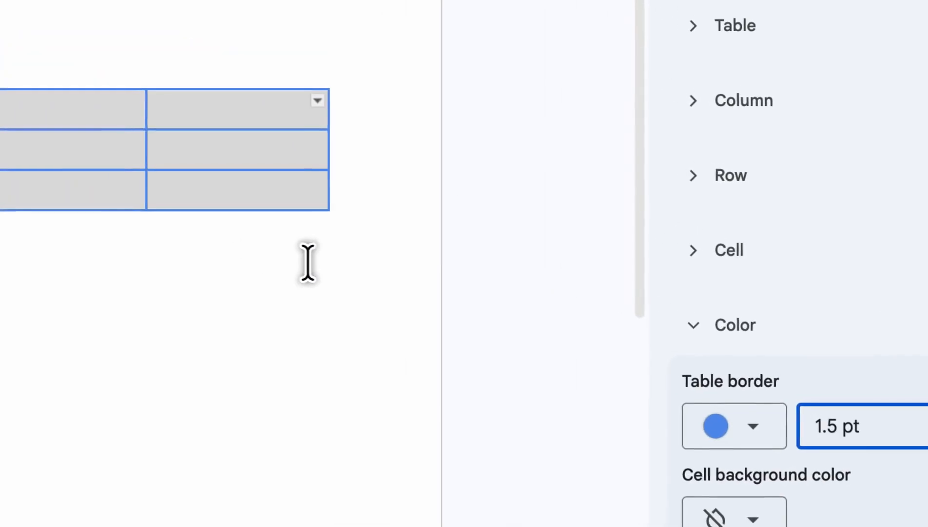
click(790, 397)
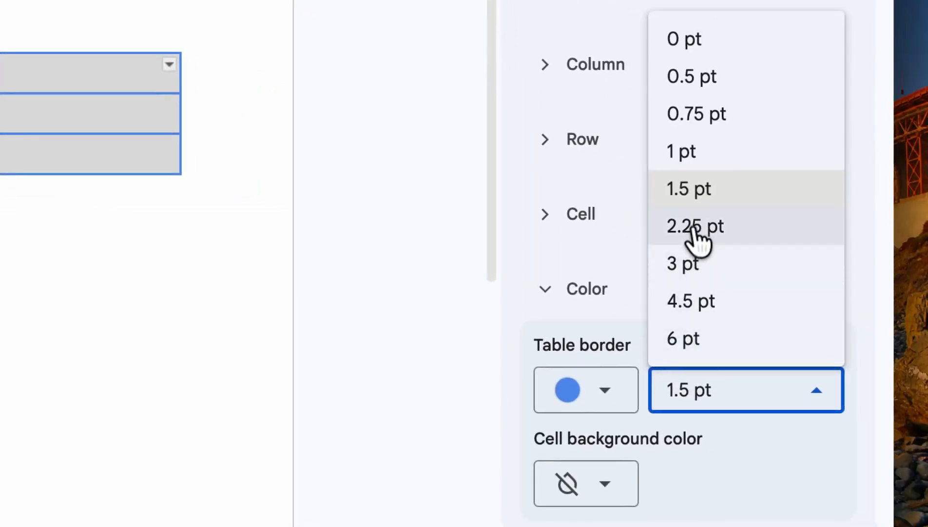
click(706, 163)
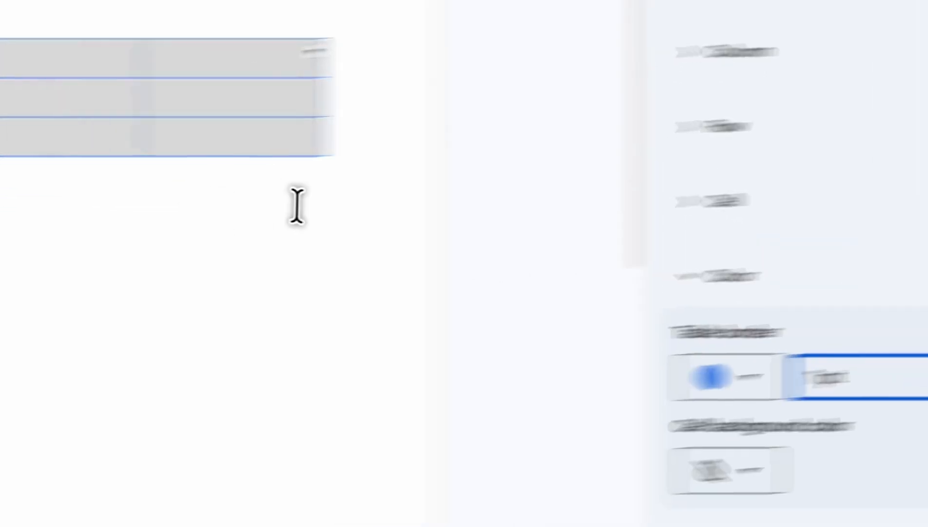